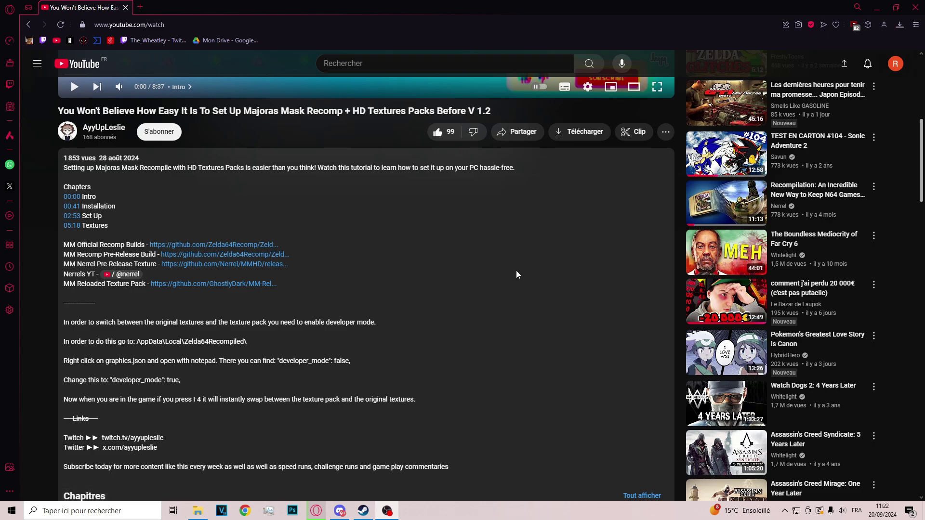
- Find the MM Nerrel Pre-Release Texture entry in the video description and open its GitHub release page
scroll(350, 204, "up", 3)
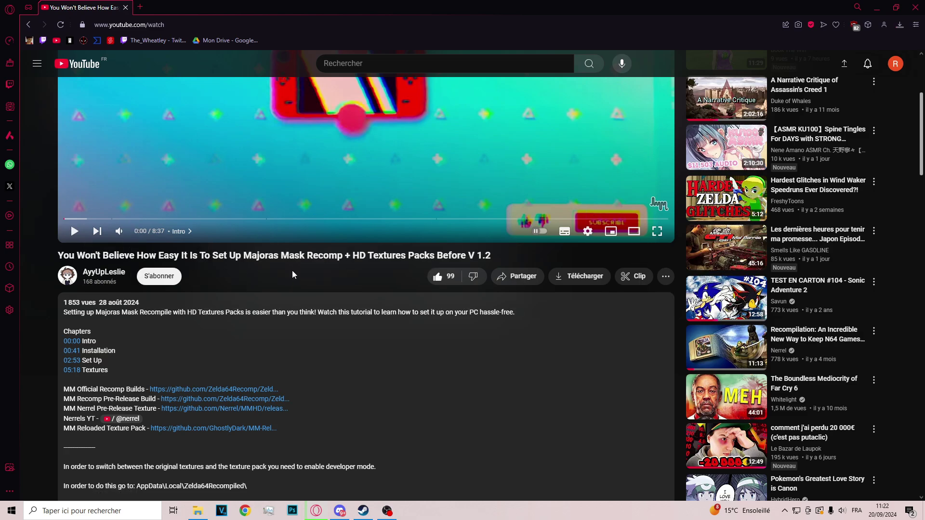
scroll(292, 272, "down", 2)
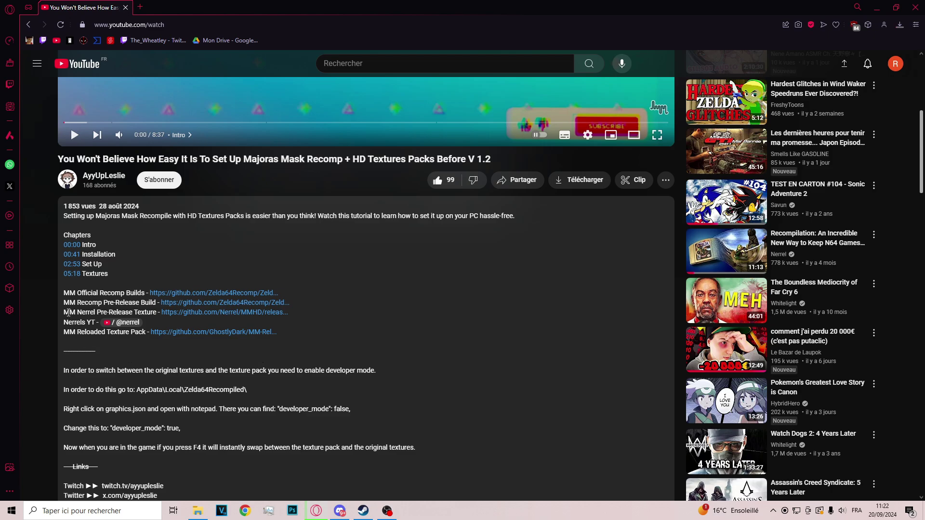
left_click_drag(64, 314, 95, 313)
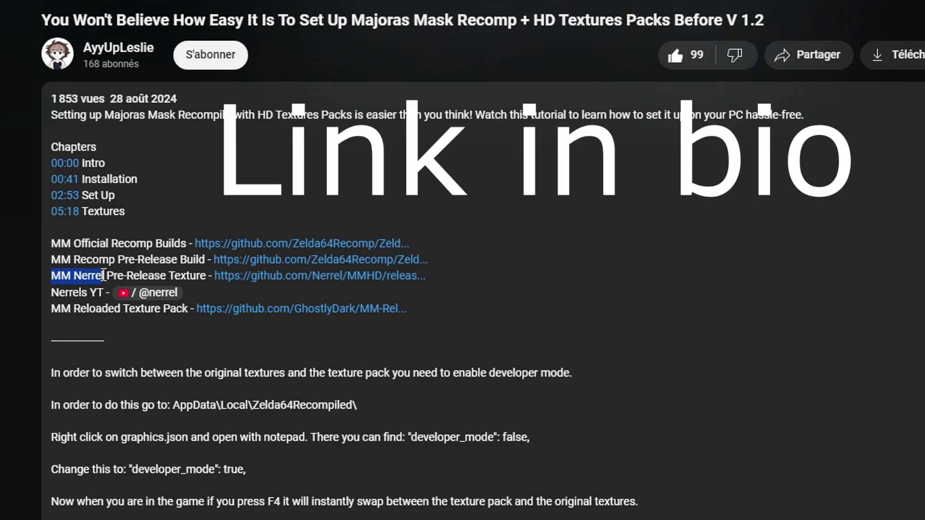
left_click_drag(104, 276, 192, 276)
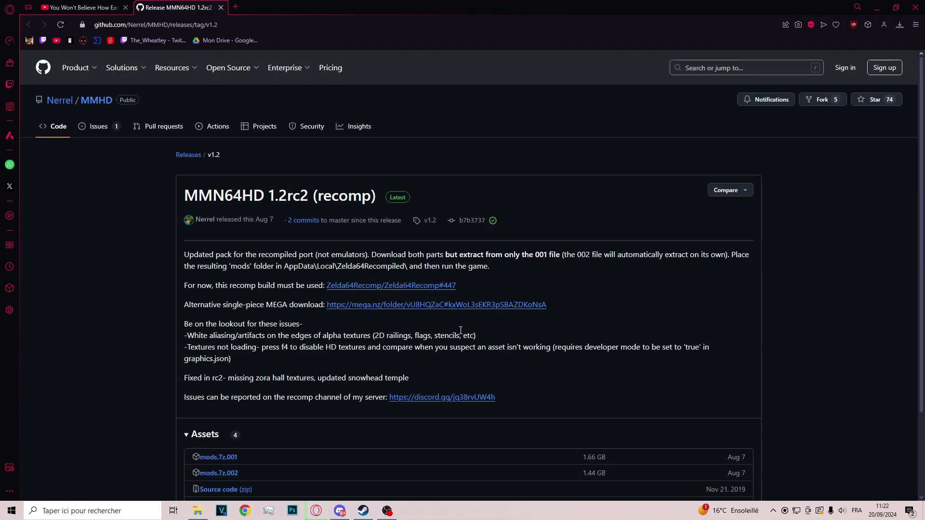
- Follow the release notes to the required Zelda64Recomp#447 build and download Zelda64Recompiled-Windows-Release.zip from the Build Artifacts
left_click_drag(183, 286, 202, 286)
left_click(307, 294)
left_click(398, 291)
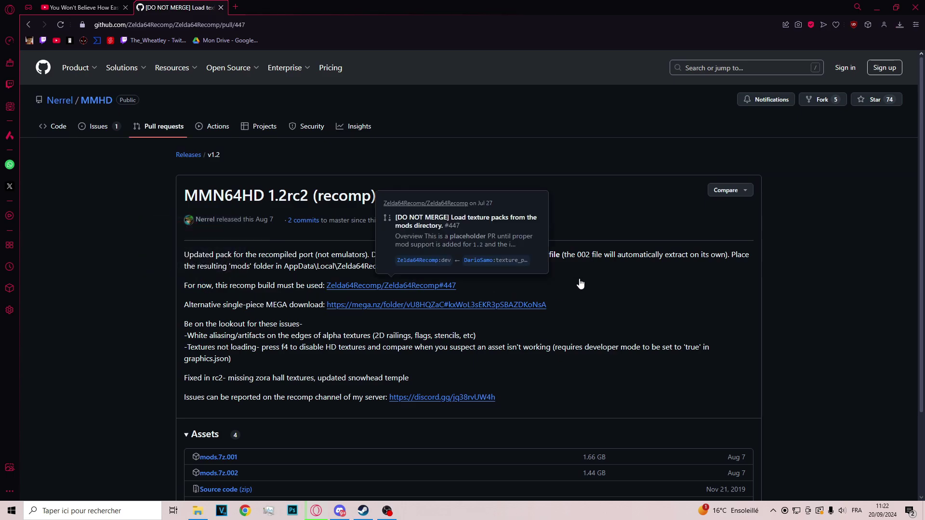
scroll(539, 262, "down", 4)
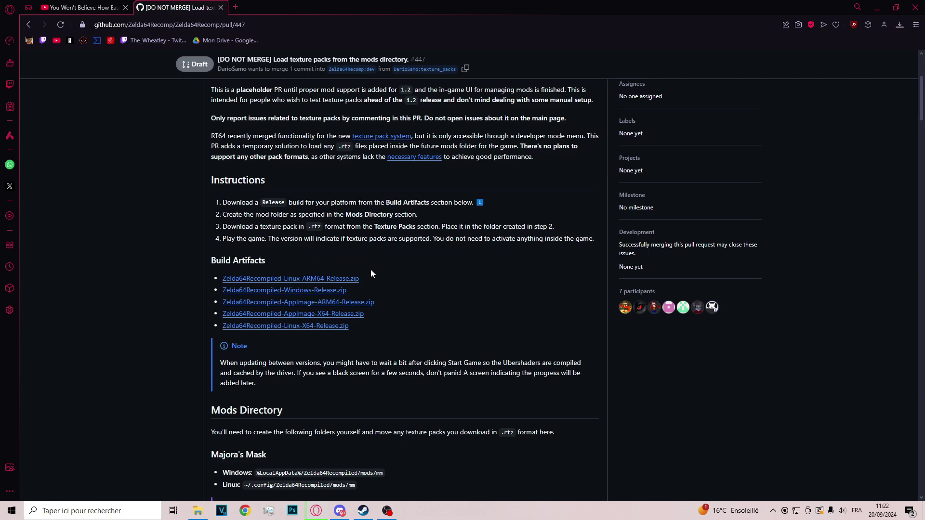
left_click(323, 291)
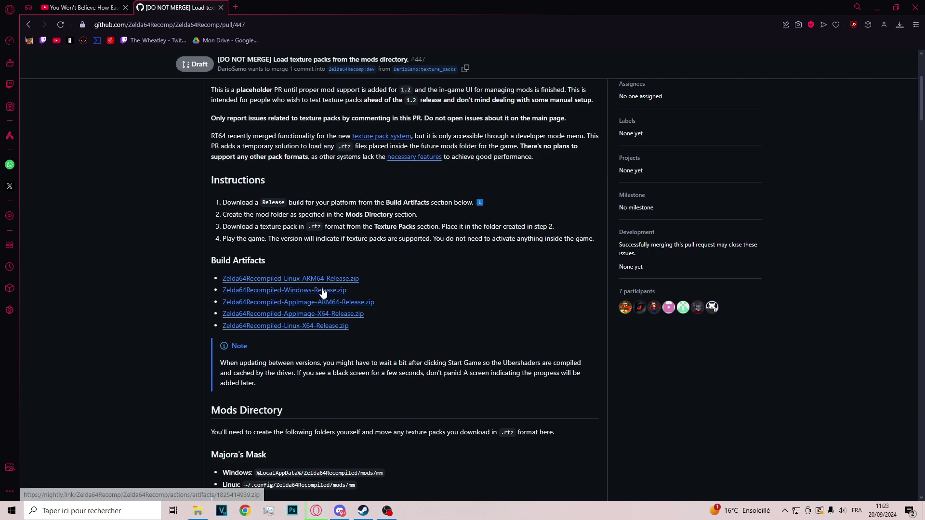
- Open the downloaded Zelda64Recompiled-Windows-Release.zip archive
left_click(899, 28)
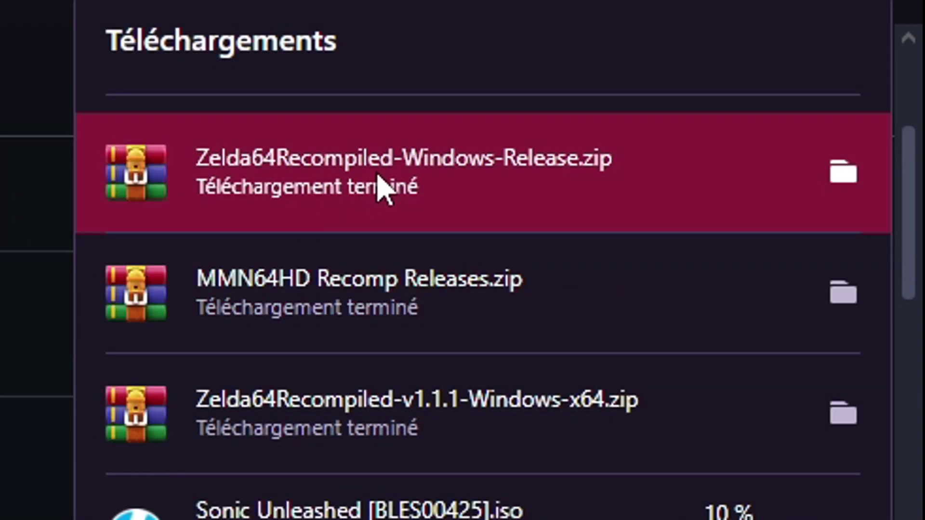
left_click(544, 190)
left_click(642, 204)
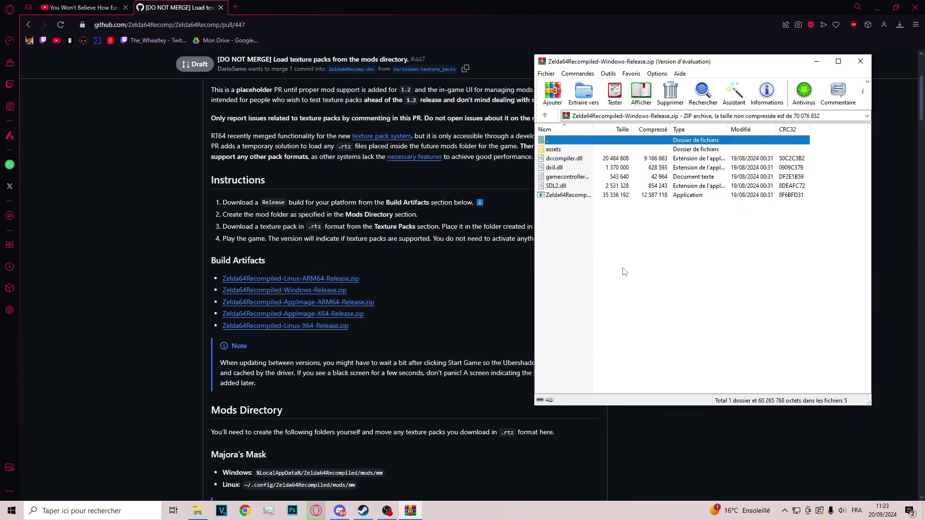
- Open the desktop's recomp folder beside the archive, select all the archived files, and close both windows
left_click(877, 7)
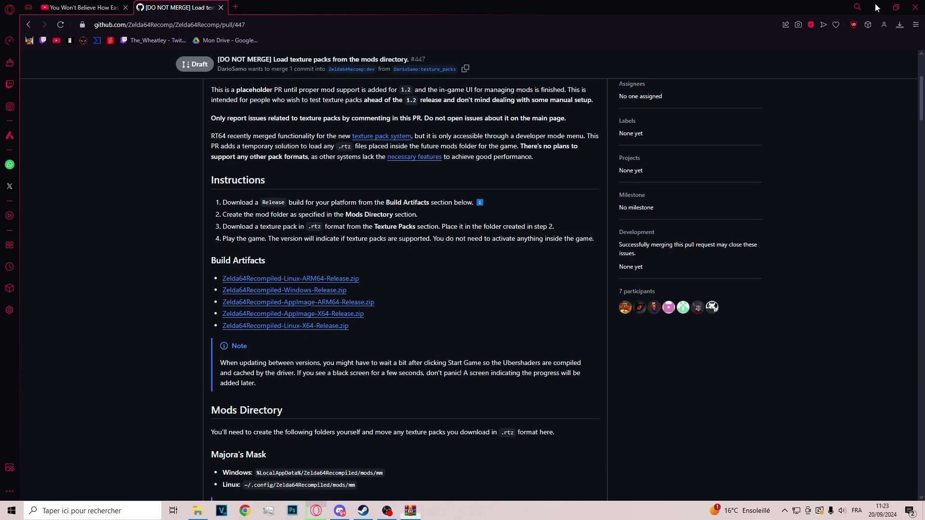
right_click(389, 86)
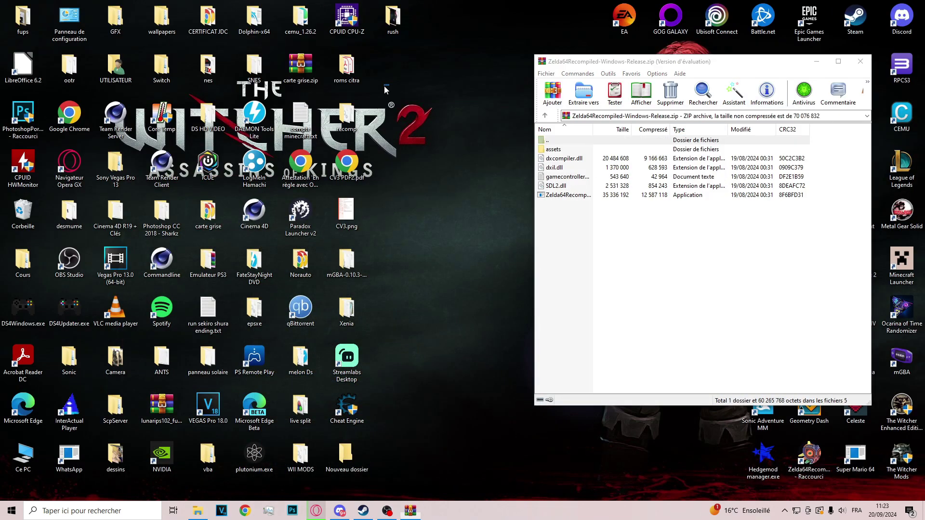
left_click(461, 278)
double_click(346, 116)
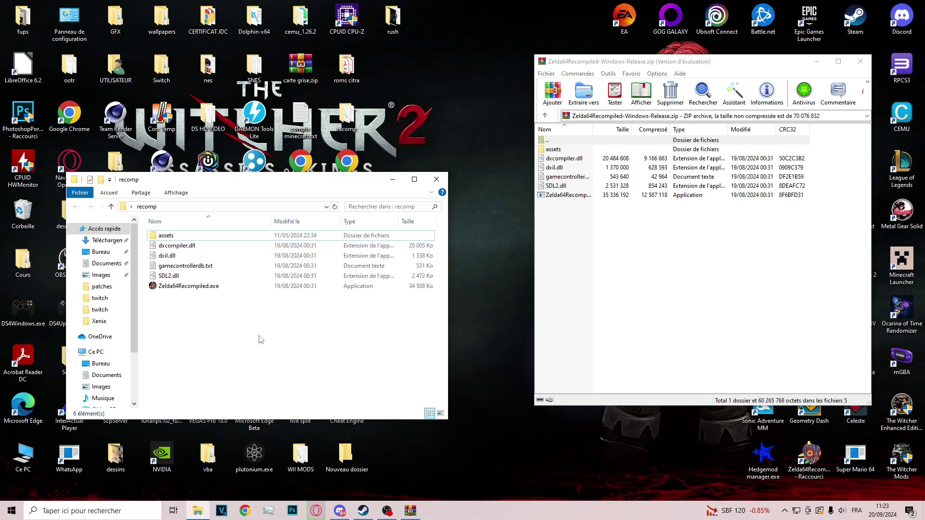
left_click_drag(625, 244, 587, 152)
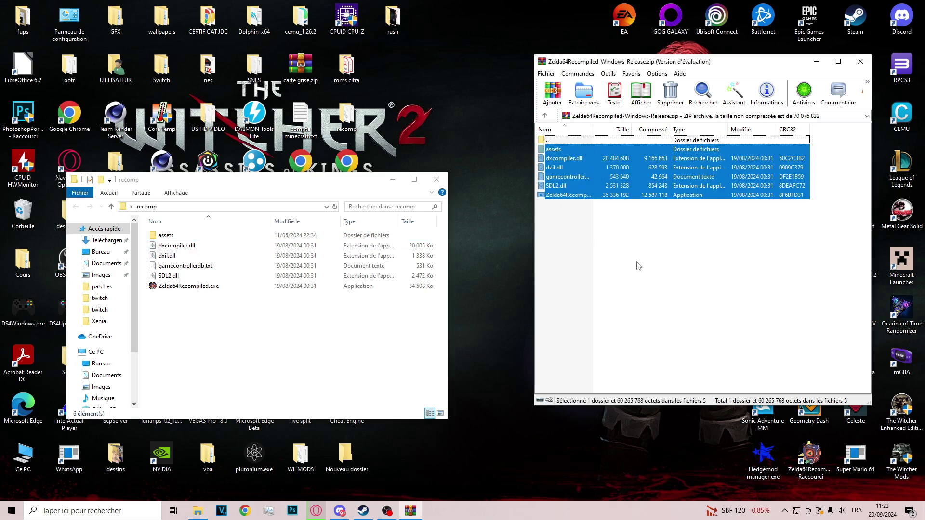
left_click(235, 349)
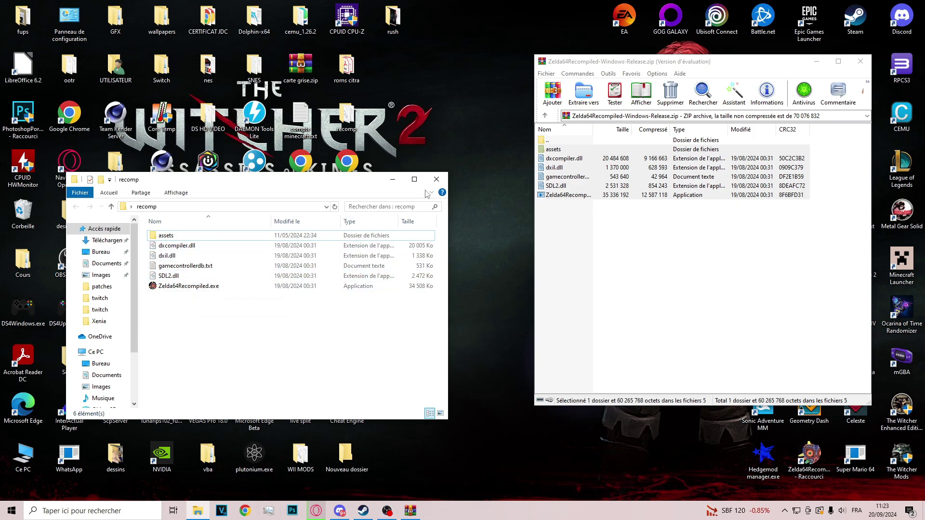
left_click(436, 179)
left_click(861, 61)
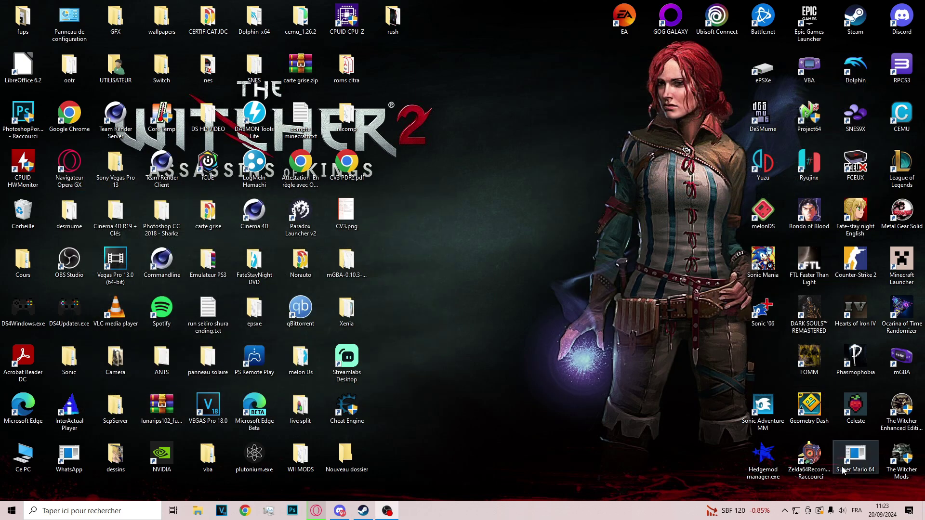
- Launch Zelda64Recompiled from the desktop to check its start screen, and exit the game
double_click(809, 475)
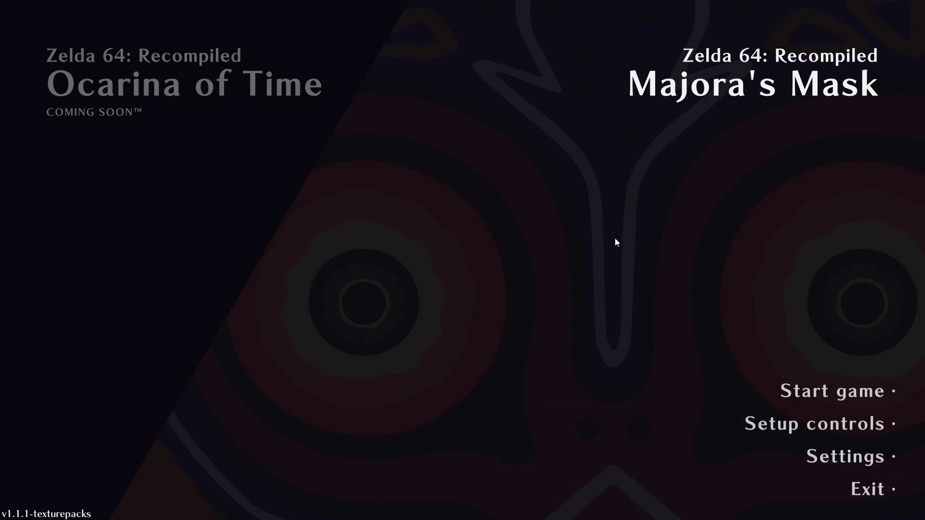
left_click(866, 488)
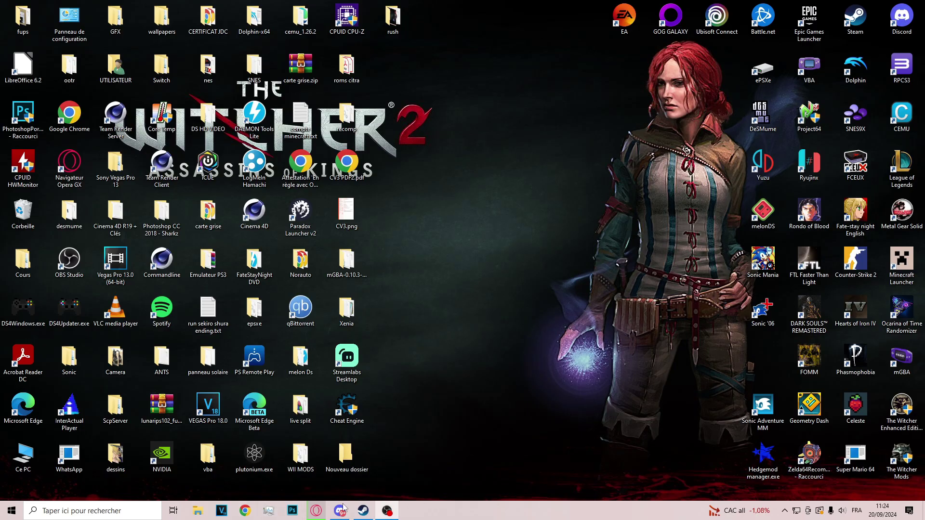
- Switch back to the Opera browser and return to the MMN64HD 1.2rc2 release page to find the single-piece MEGA download
left_click(316, 510)
scroll(284, 226, "up", 4)
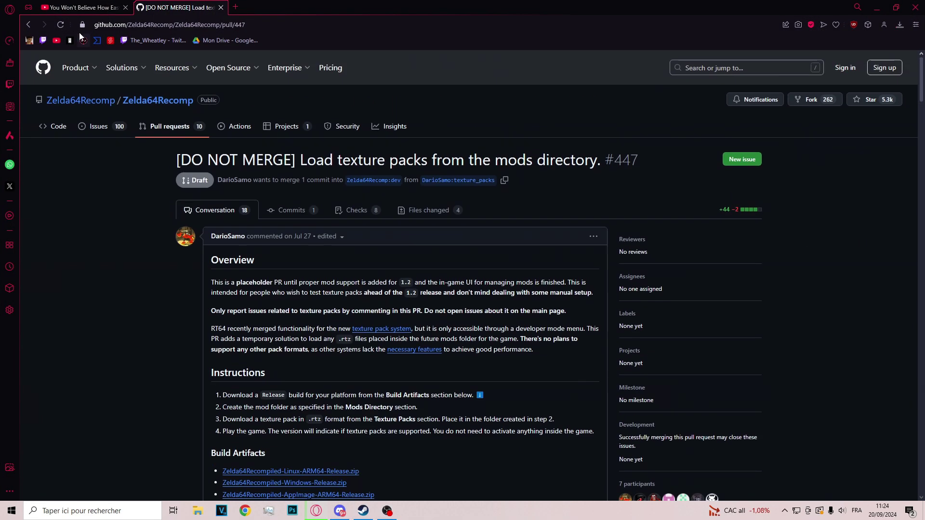
left_click(30, 24)
scroll(422, 189, "down", 1)
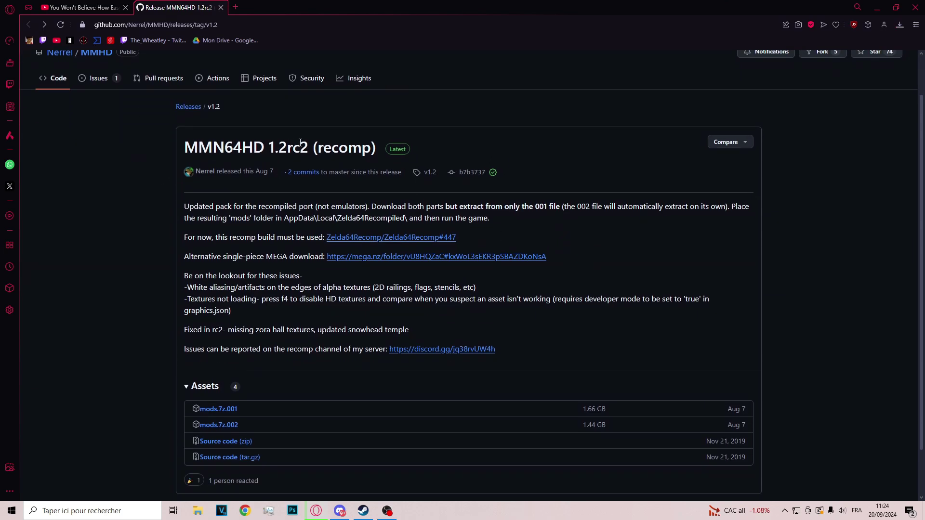
left_click_drag(199, 261, 300, 265)
left_click(267, 268)
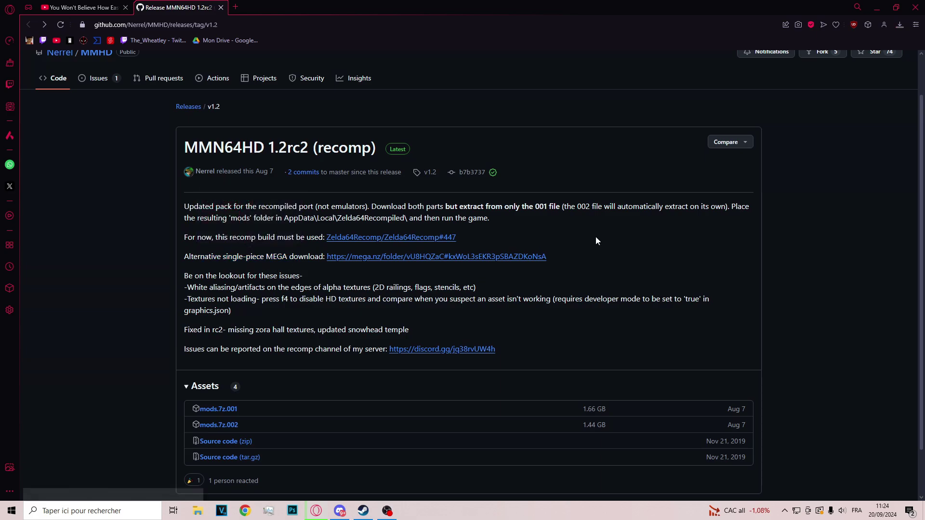
- Open the downloaded MMN64HD Recomp Releases.zip and view the texture pack files in its inner folder, dismissing the WinRAR licence notice
left_click(899, 25)
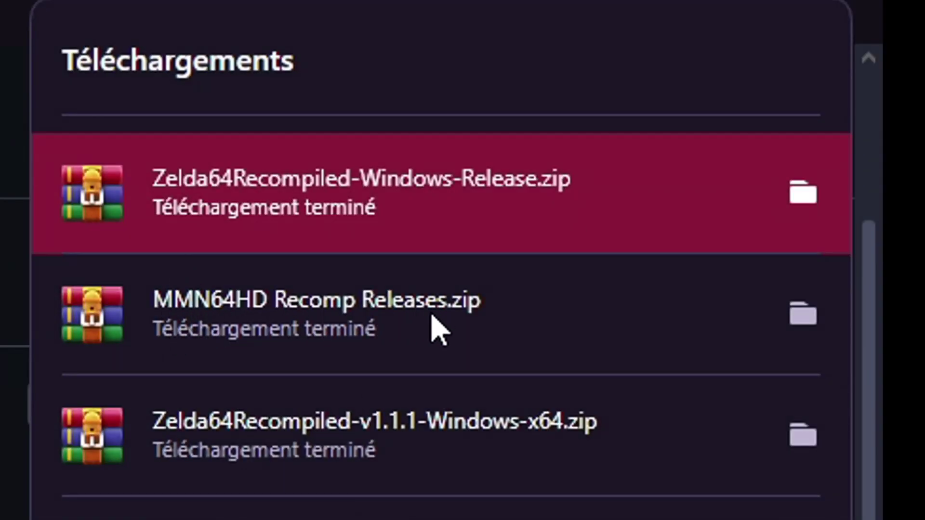
left_click(487, 332)
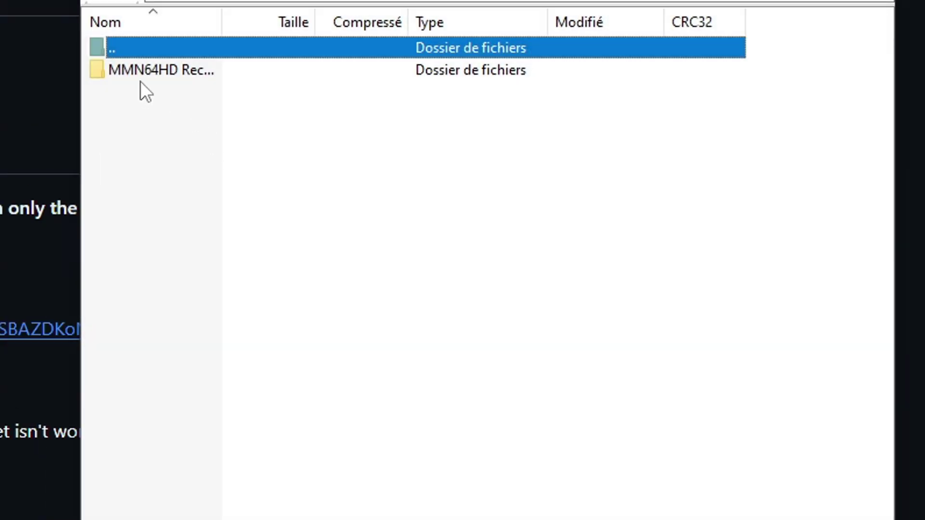
double_click(157, 77)
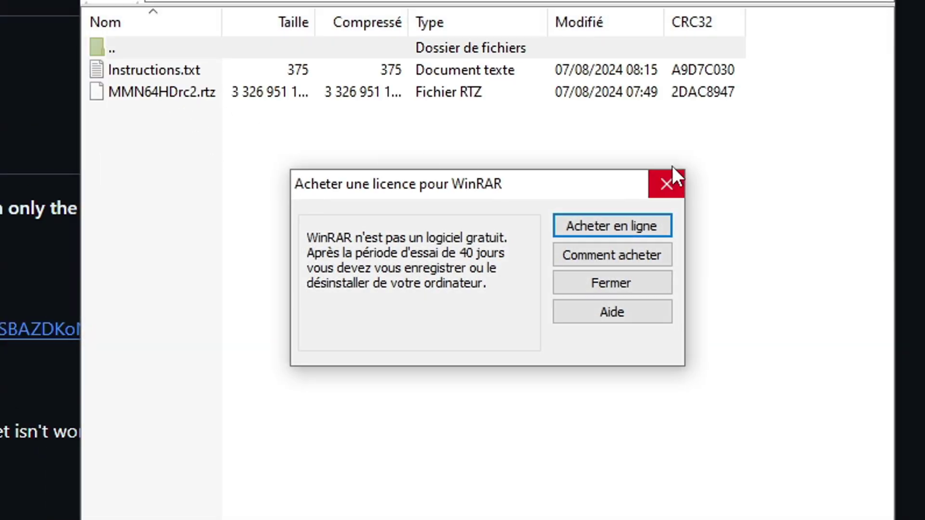
left_click(682, 184)
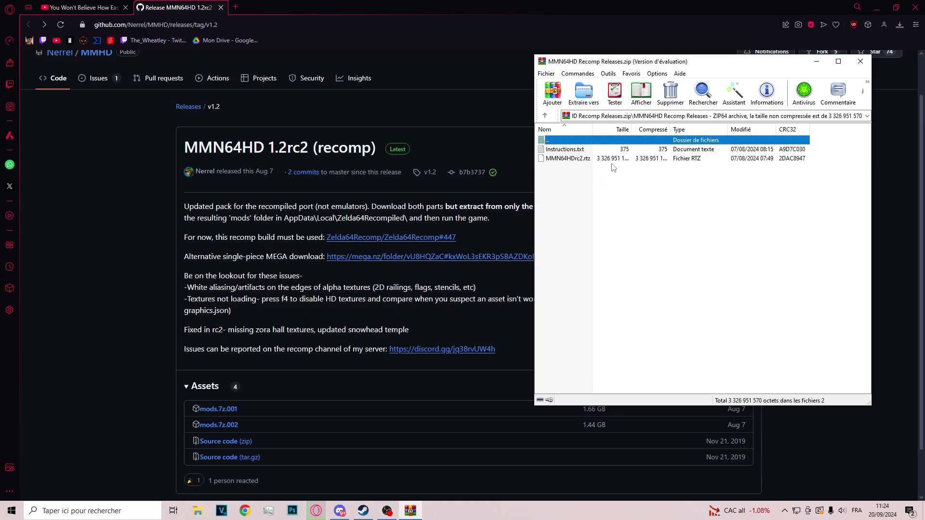
left_click(329, 291)
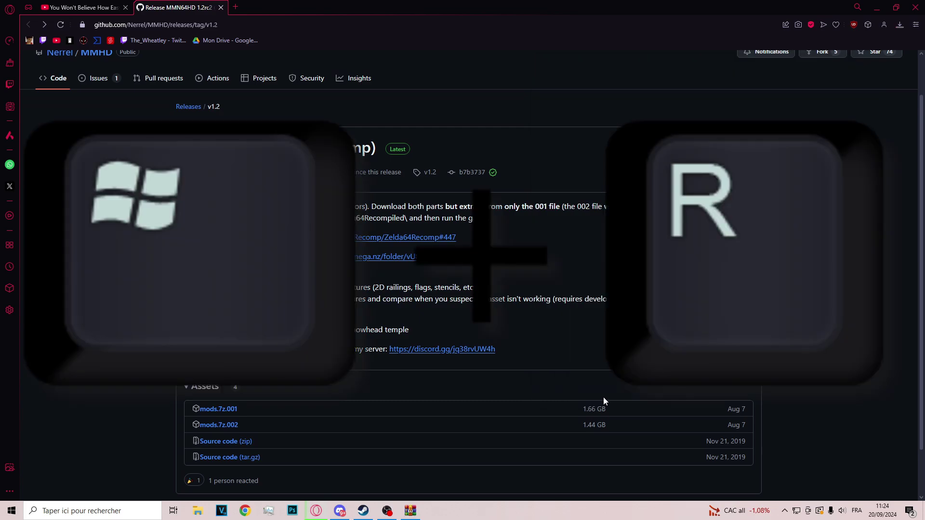
- Run %appdata% and browse from Roaming to the AppData\Local\Zelda64Recompiled folder
key("super+r")
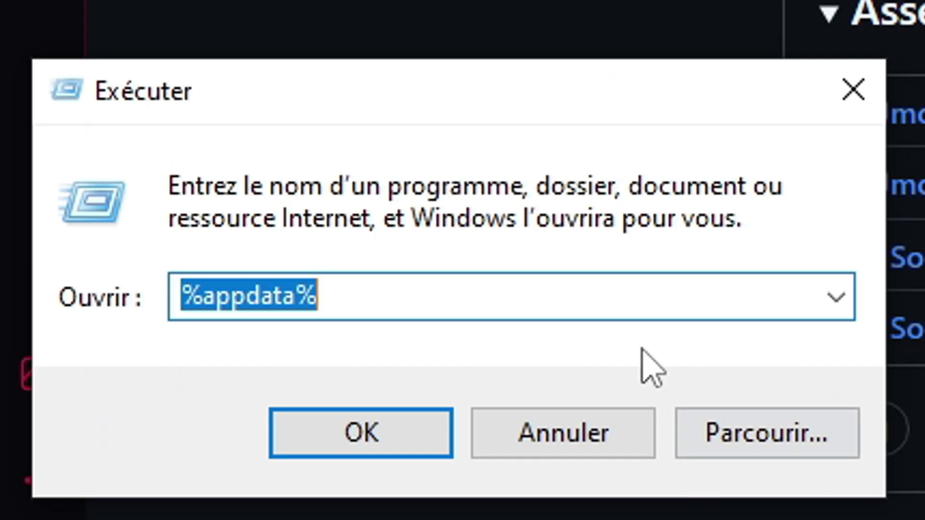
left_click(326, 440)
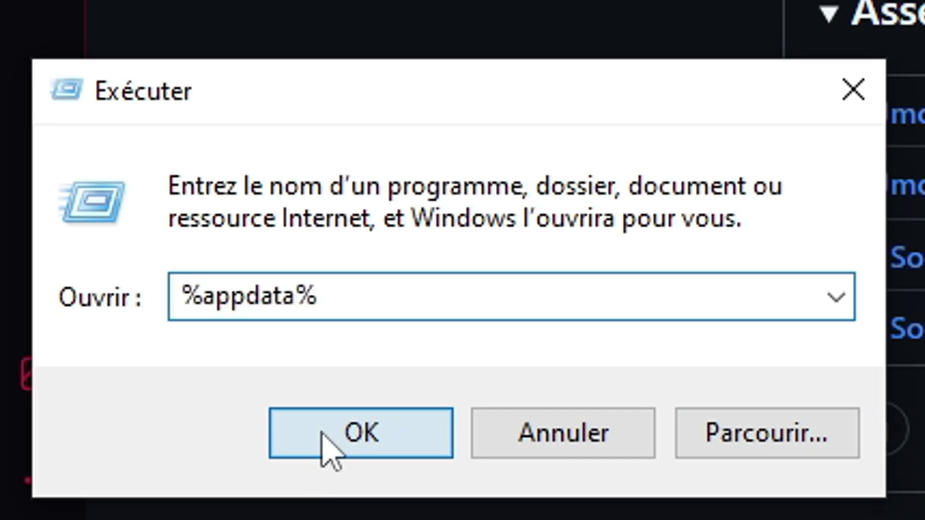
double_click(234, 173)
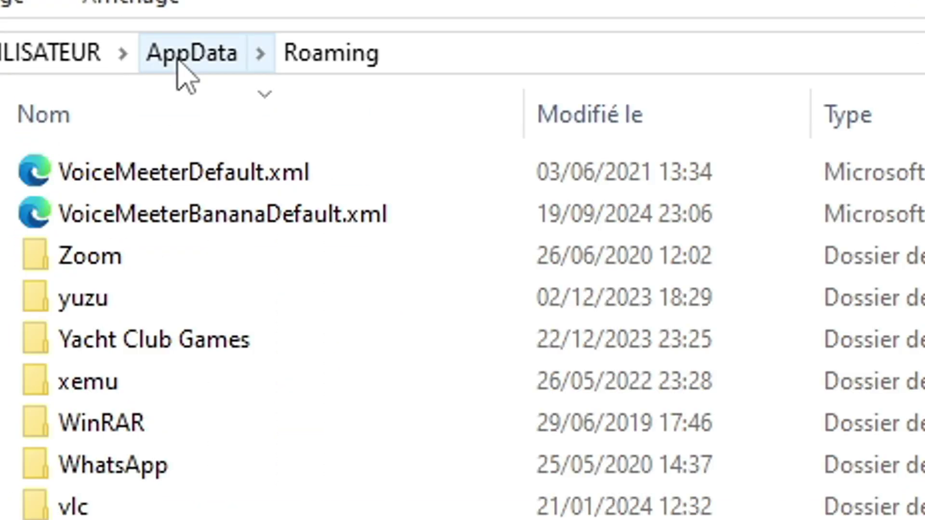
left_click(122, 32)
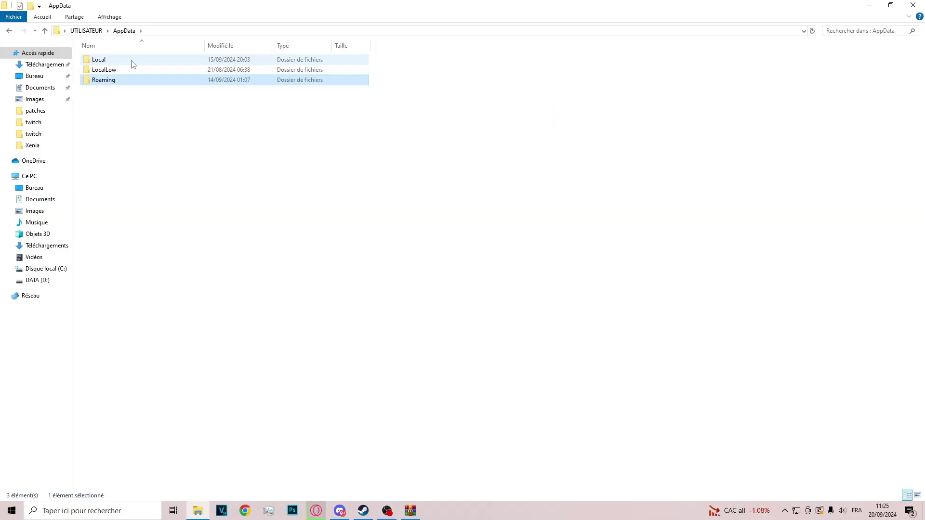
double_click(134, 64)
scroll(248, 251, "down", 20)
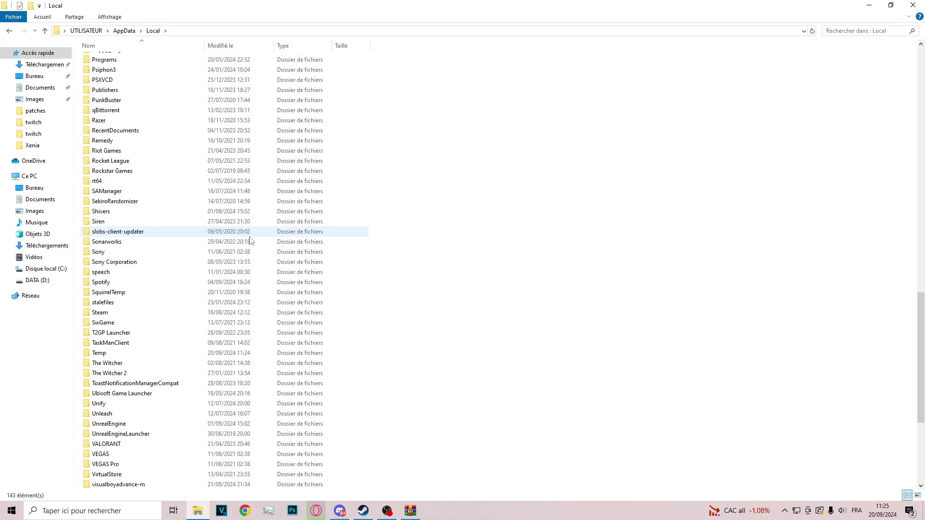
scroll(250, 236, "down", 7)
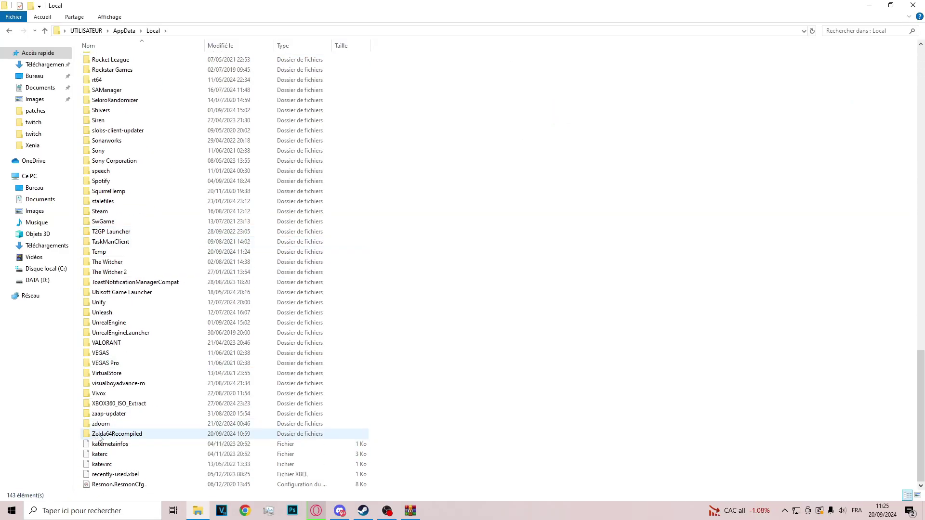
double_click(134, 436)
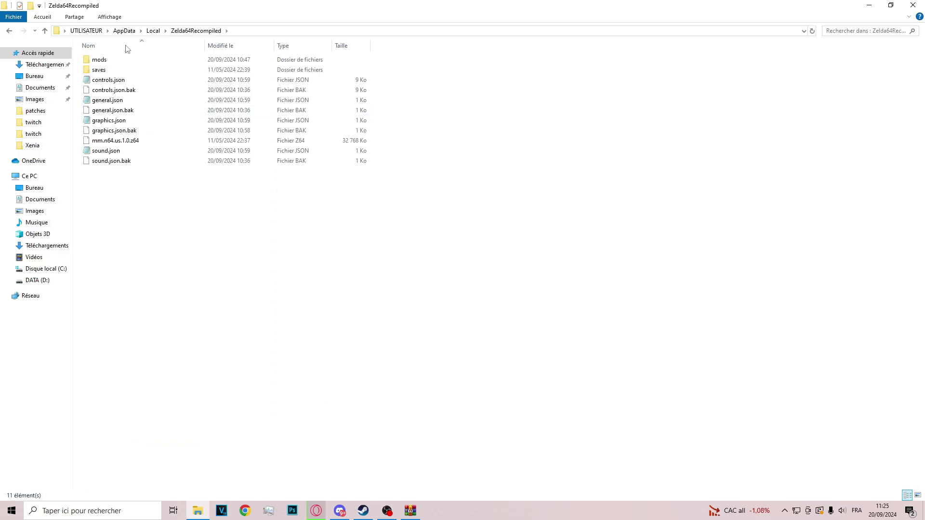
right_click(277, 303)
mouse_move(323, 421)
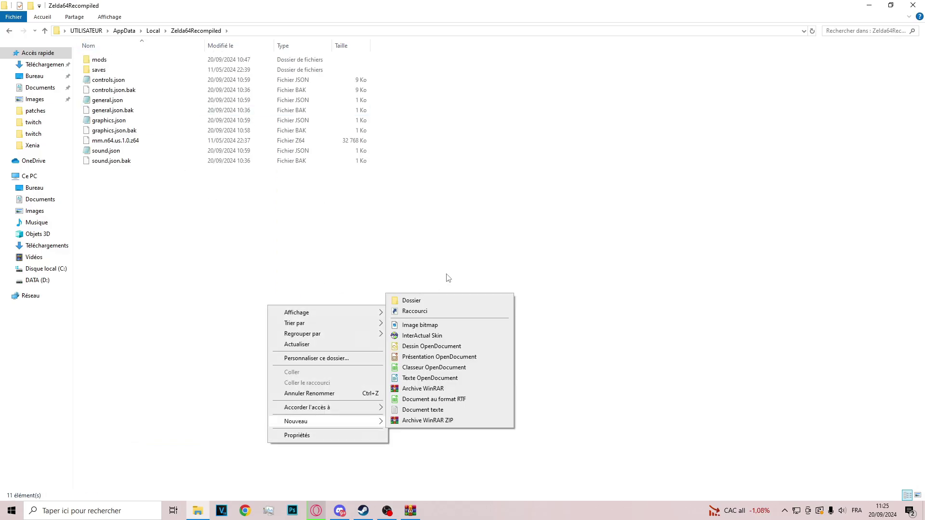
left_click(254, 269)
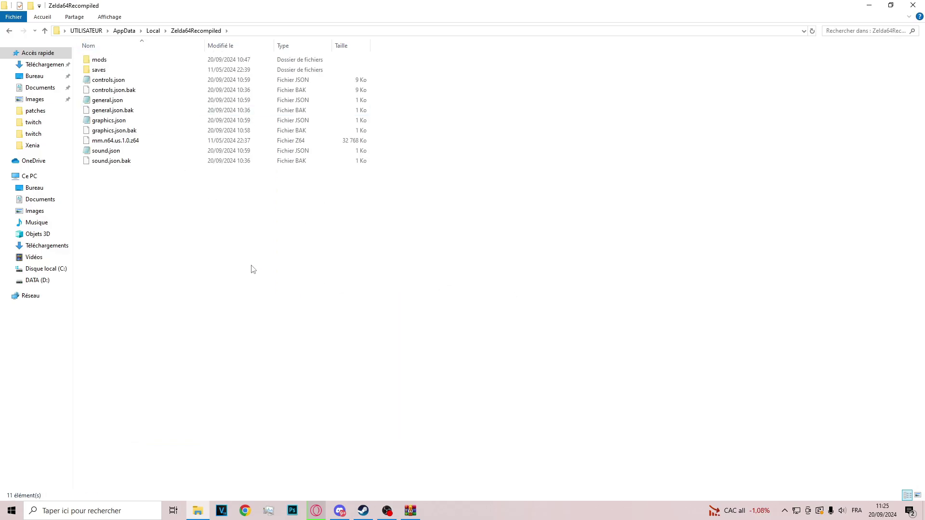
- Check the texture pack in the mods\mm folder against its archive, and close both windows
double_click(124, 59)
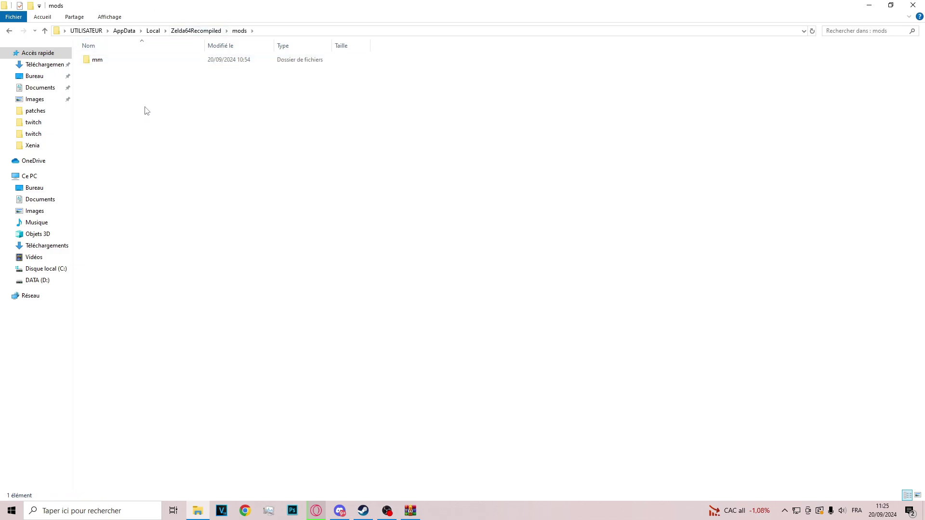
double_click(112, 60)
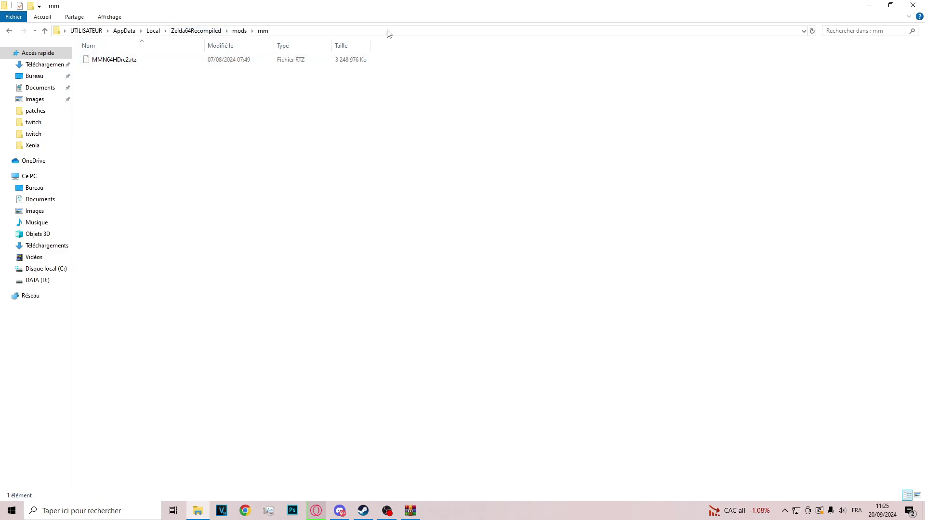
left_click(417, 515)
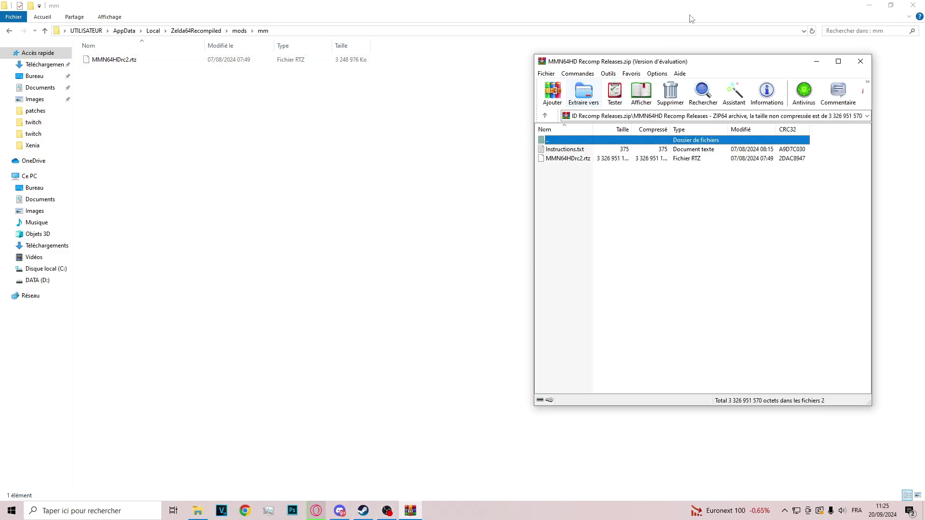
left_click(915, 6)
left_click(860, 61)
key("super+d")
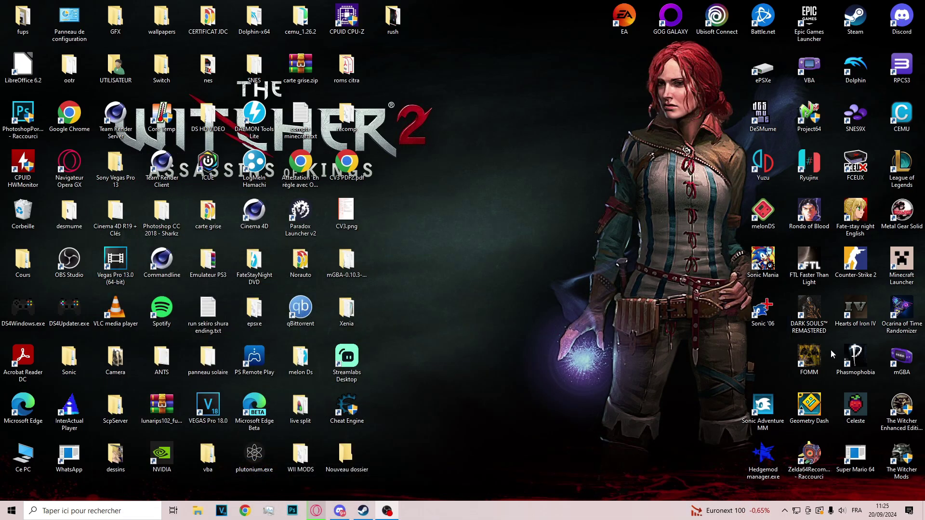